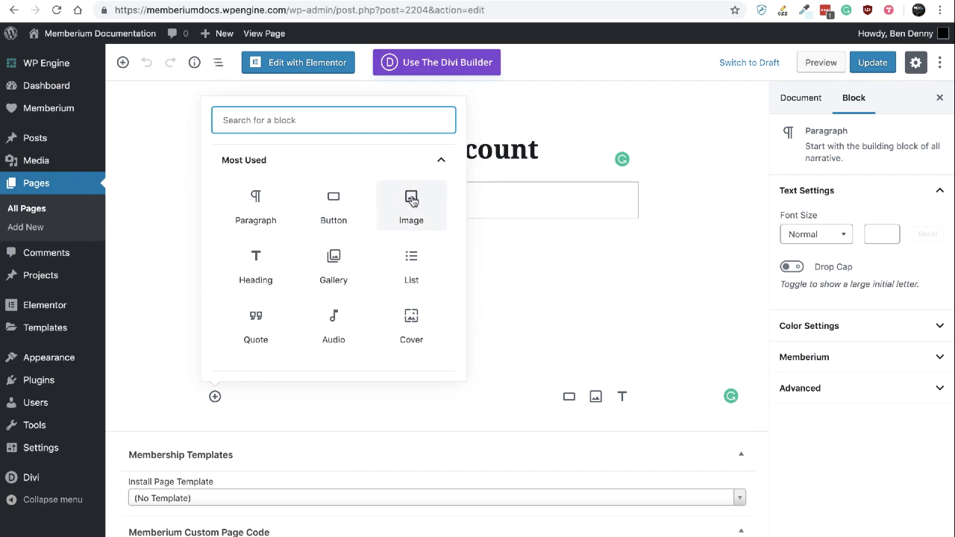
- Show the page's Content Protection options in the document settings, collapsing the Divi Page Settings section
click(544, 292)
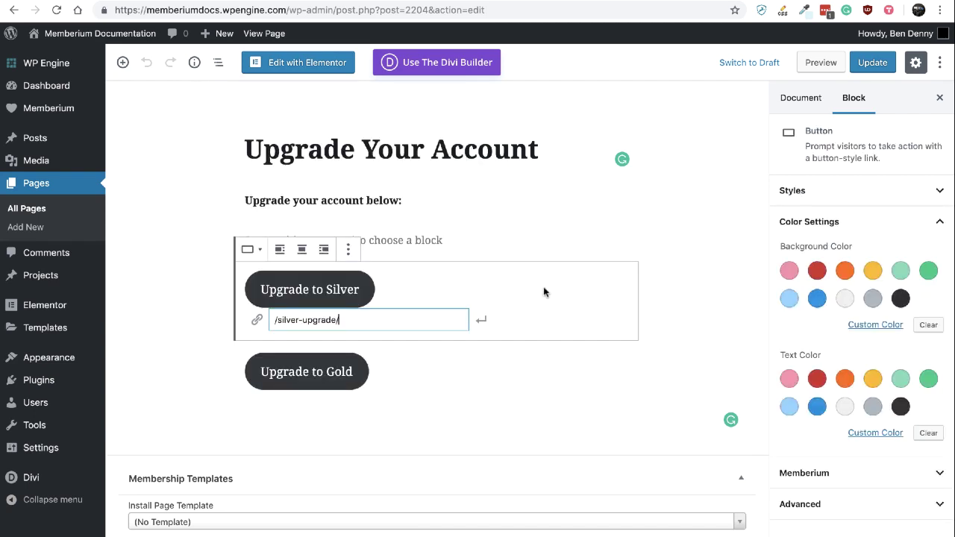
click(179, 243)
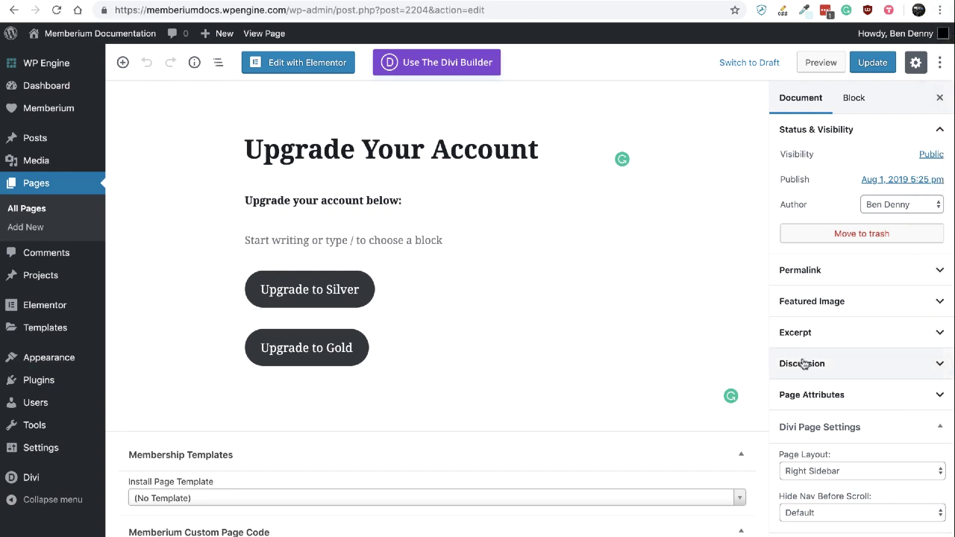
click(800, 103)
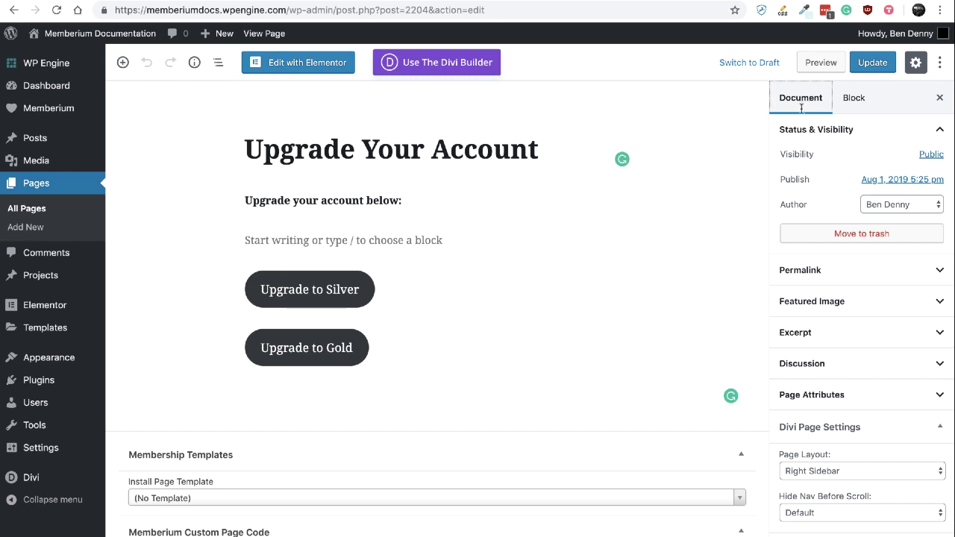
scroll(822, 318, down, 4)
scroll(823, 317, up, 3)
click(846, 201)
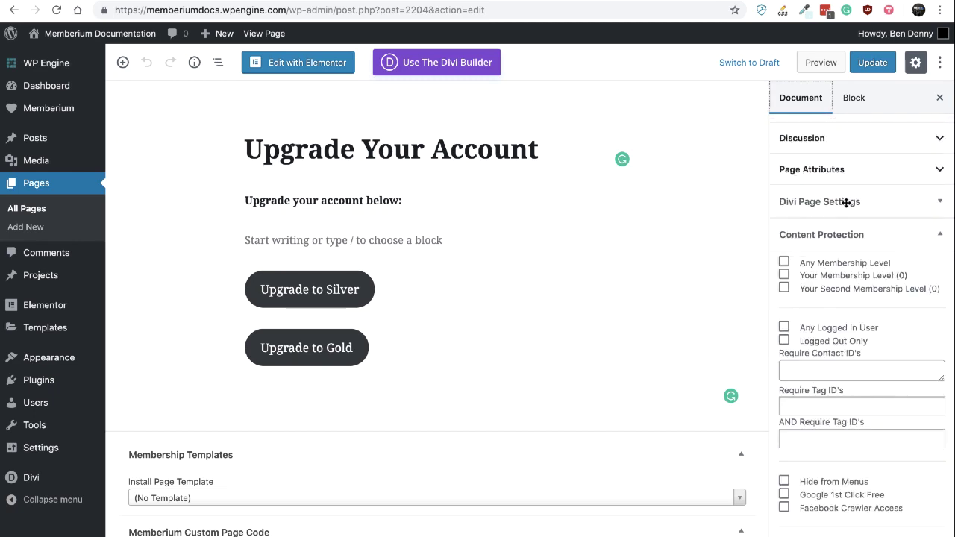
scroll(834, 265, down, 3)
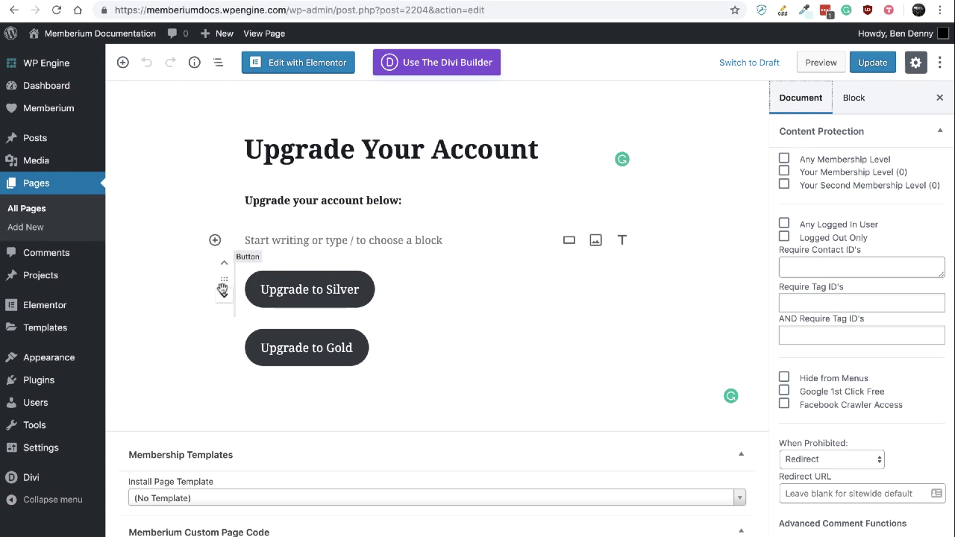
- Select the Upgrade to Silver button block and expand its Memberium protection settings
click(223, 280)
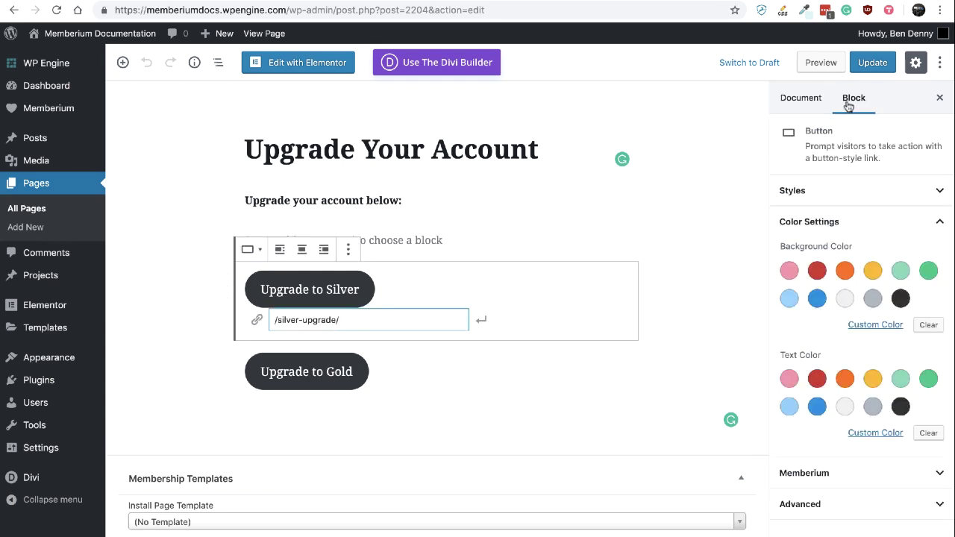
click(800, 475)
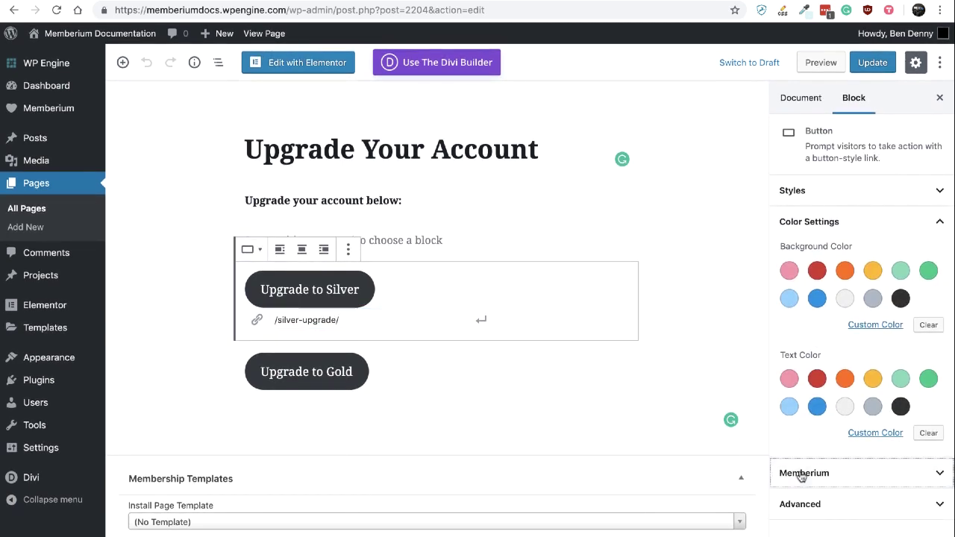
click(889, 222)
scroll(864, 320, down, 3)
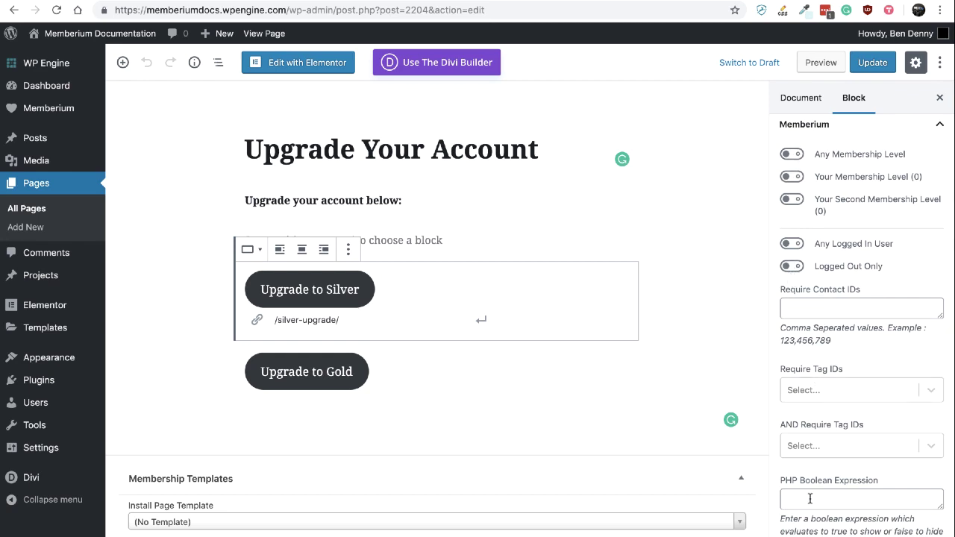
- Compare the page-wide Content Protection options with the Memberium options of the Upgrade to Silver button block
click(804, 97)
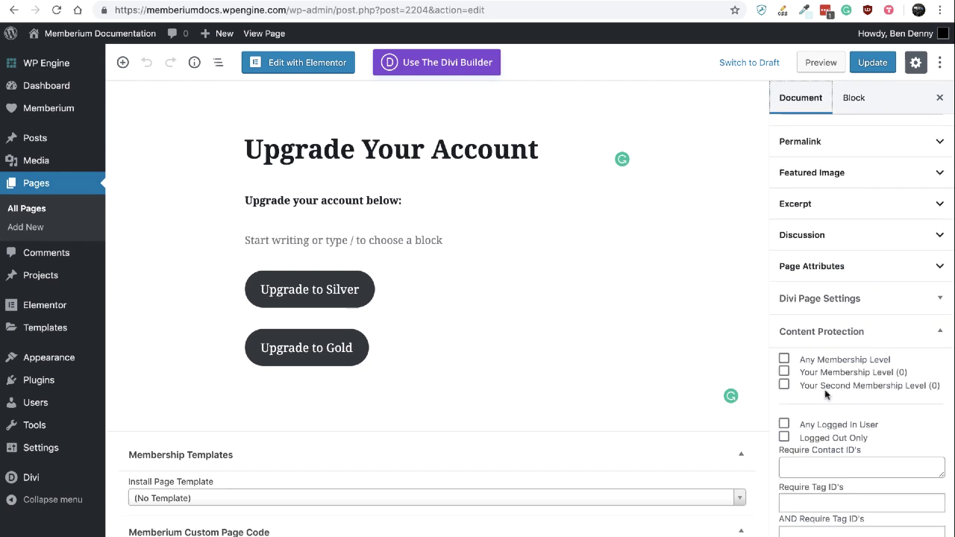
scroll(825, 394, down, 5)
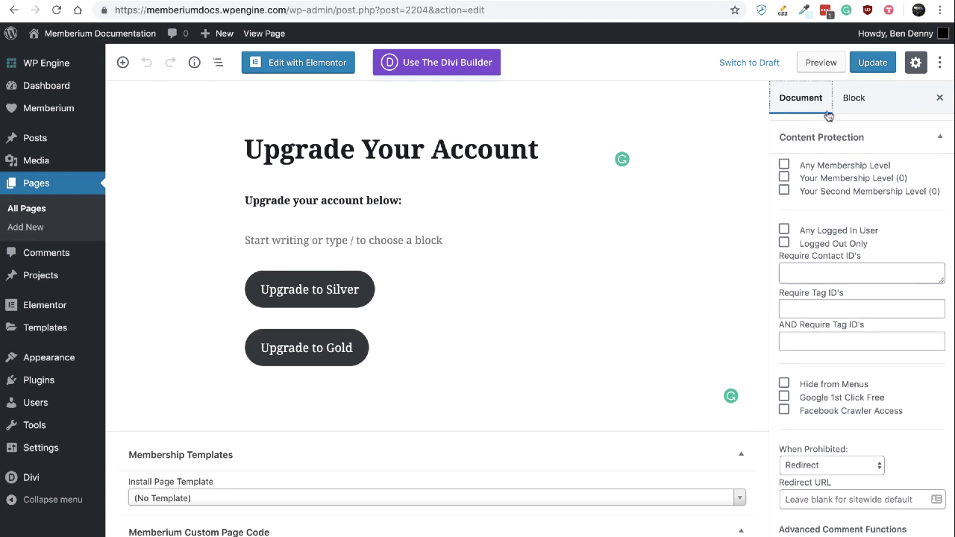
click(853, 98)
scroll(821, 358, down, 1)
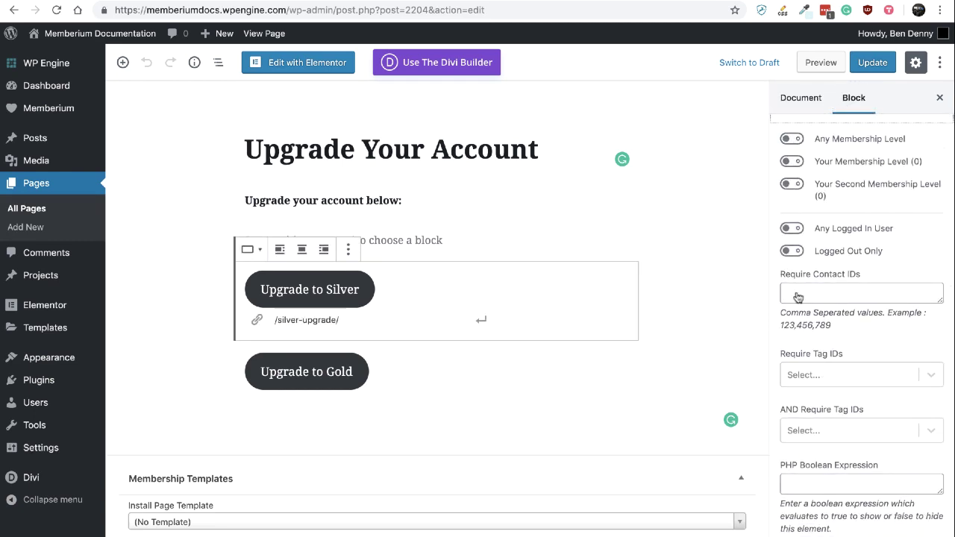
- Try restricting the Upgrade to Silver button to Any Membership Level and to Your Membership Level, switching each restriction off again
click(794, 140)
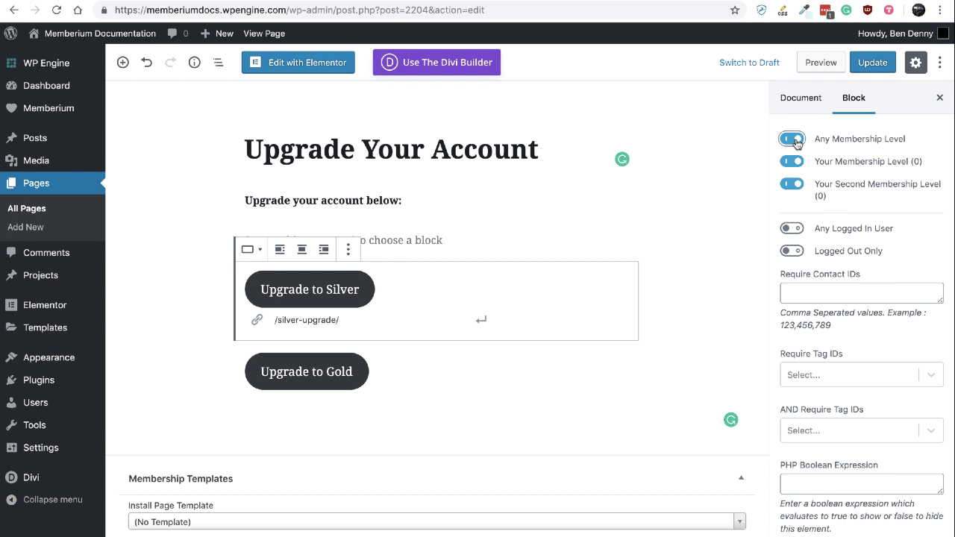
click(797, 143)
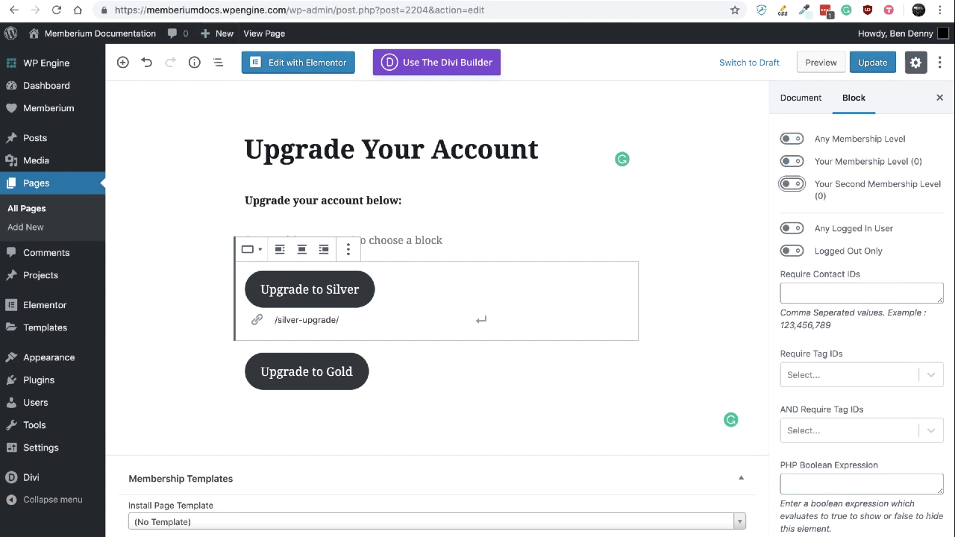
click(149, 0)
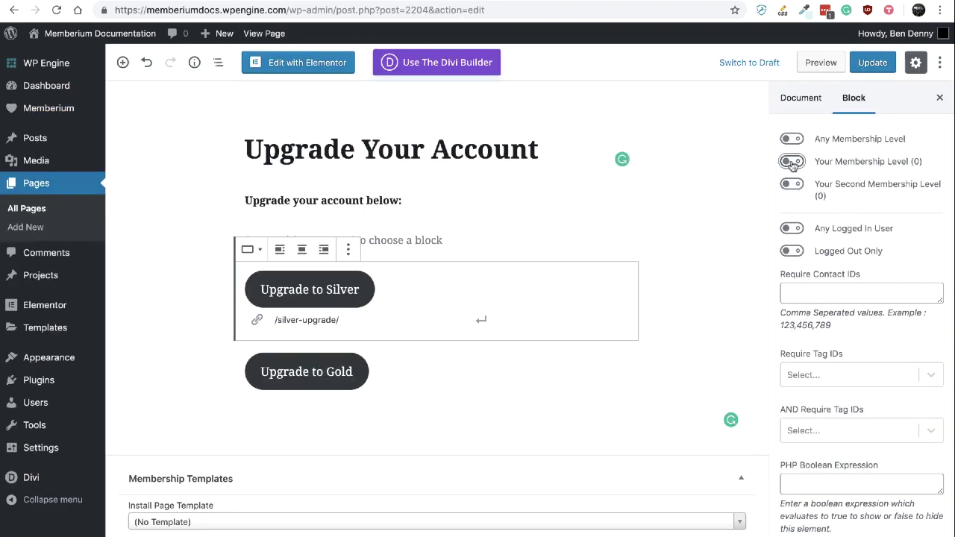
click(792, 162)
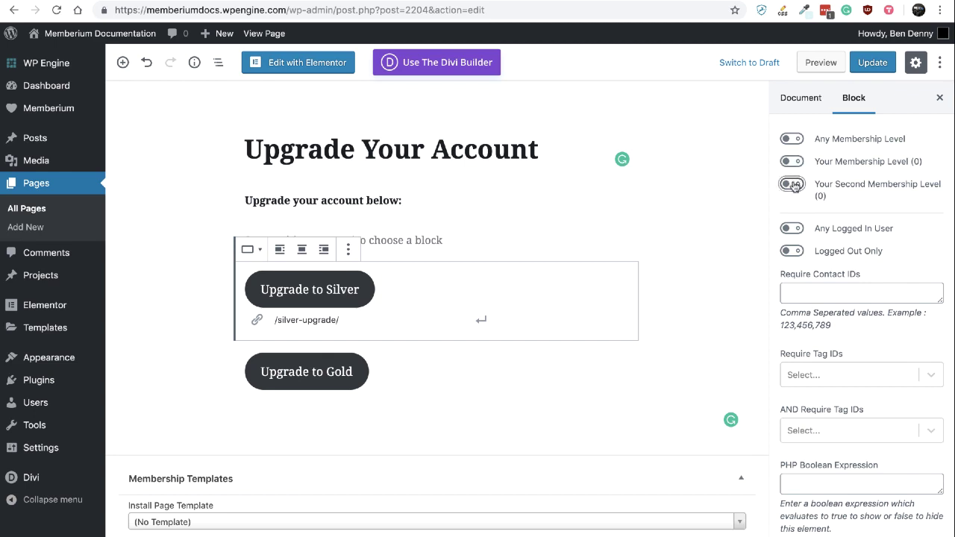
click(793, 162)
click(794, 162)
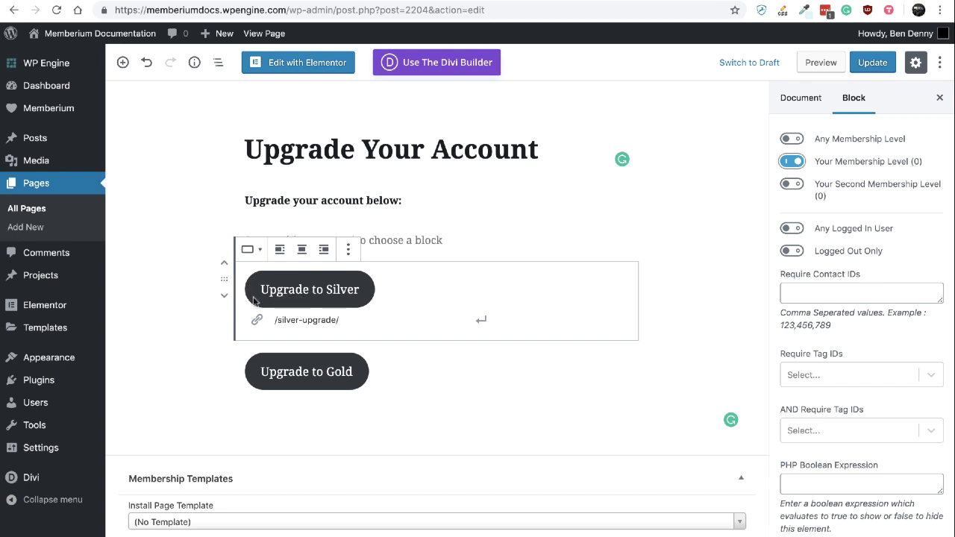
click(797, 161)
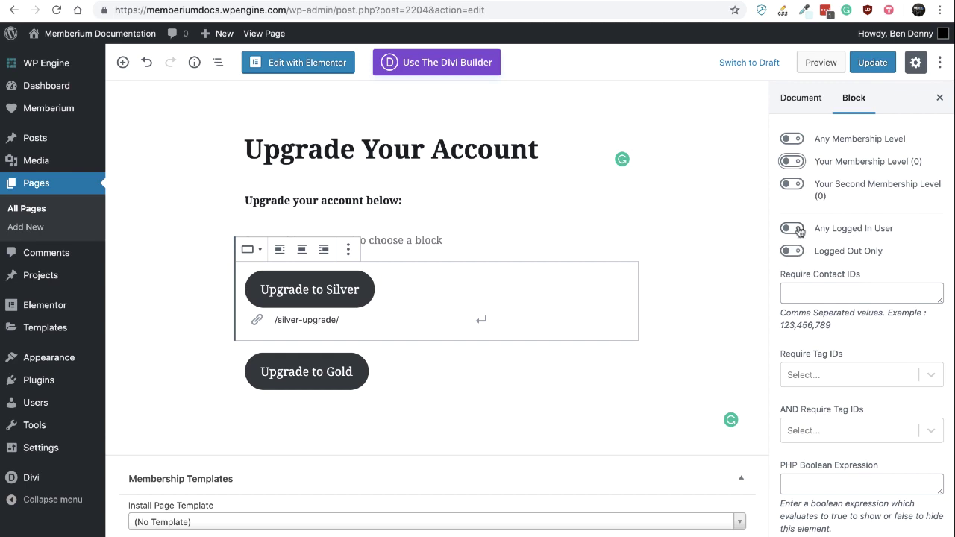
- Try the Any Logged In User and Logged Out Only restrictions on the Upgrade to Silver button and switch them off again
click(796, 229)
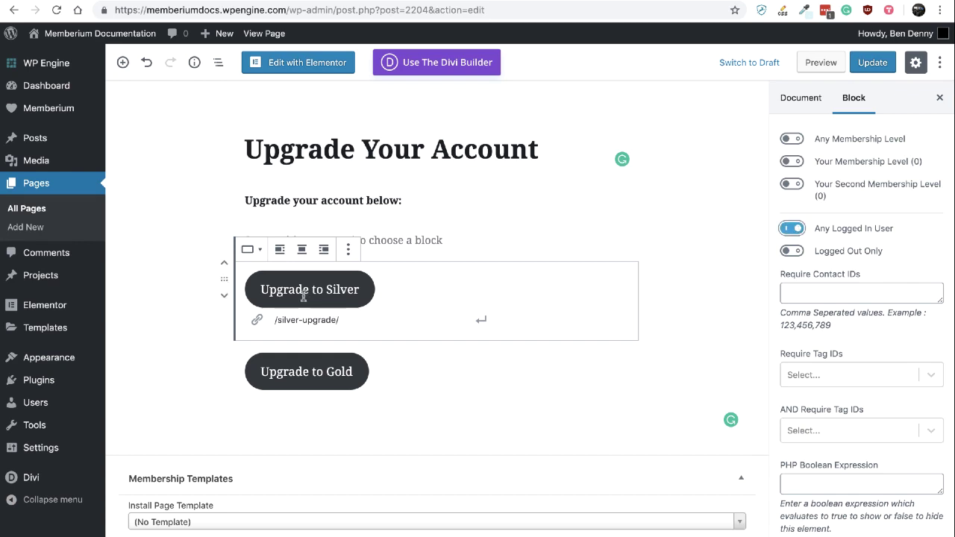
click(796, 251)
click(799, 254)
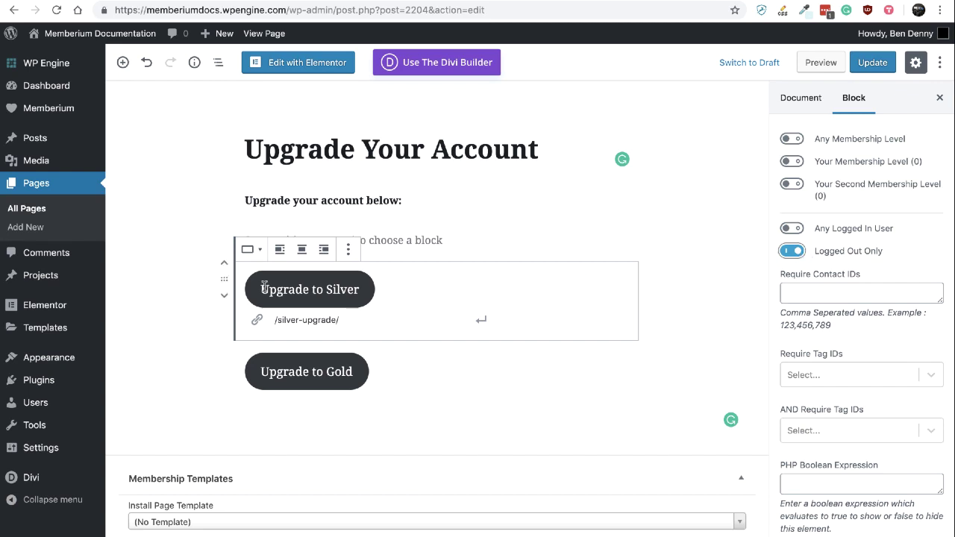
click(793, 251)
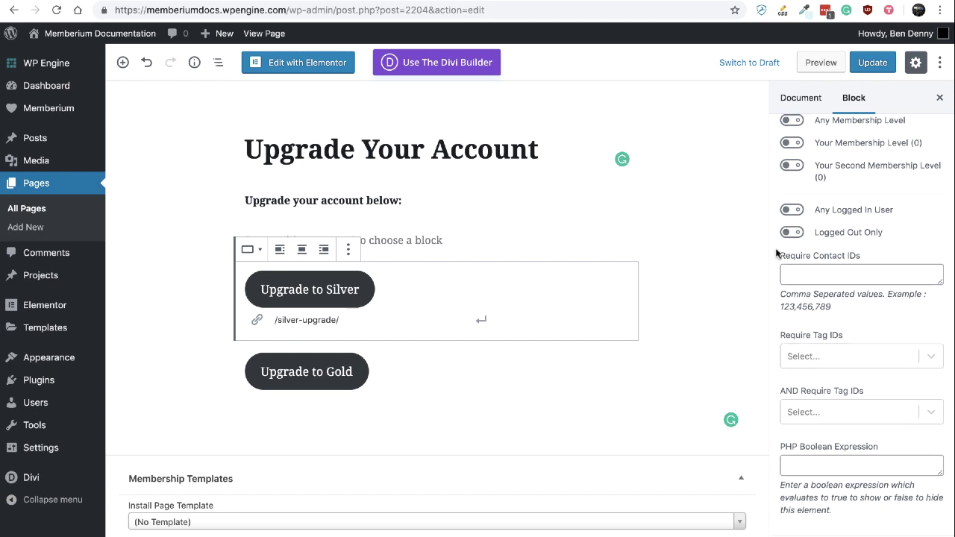
- Switch to ActiveCampaign, open the first record in the contacts list and copy its contact ID from the page address
click(810, 277)
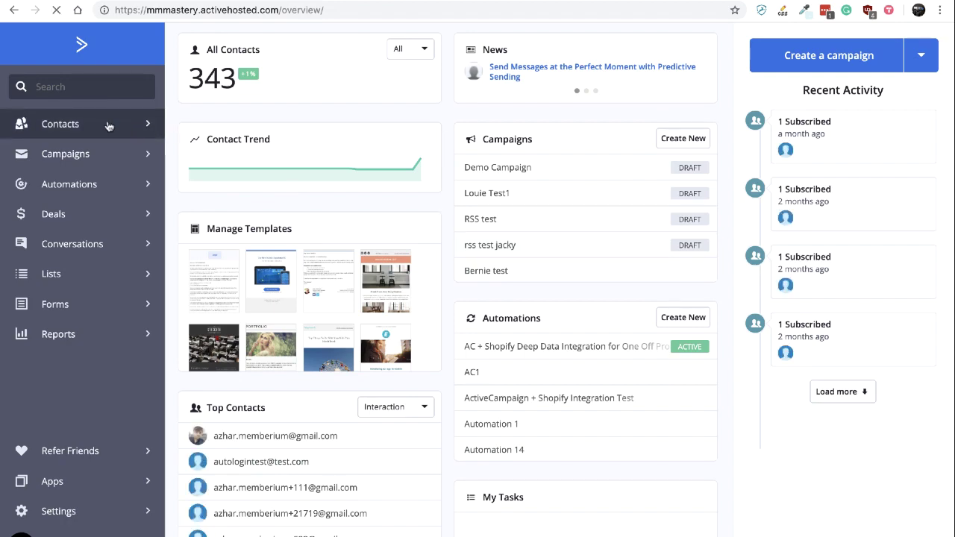
click(108, 126)
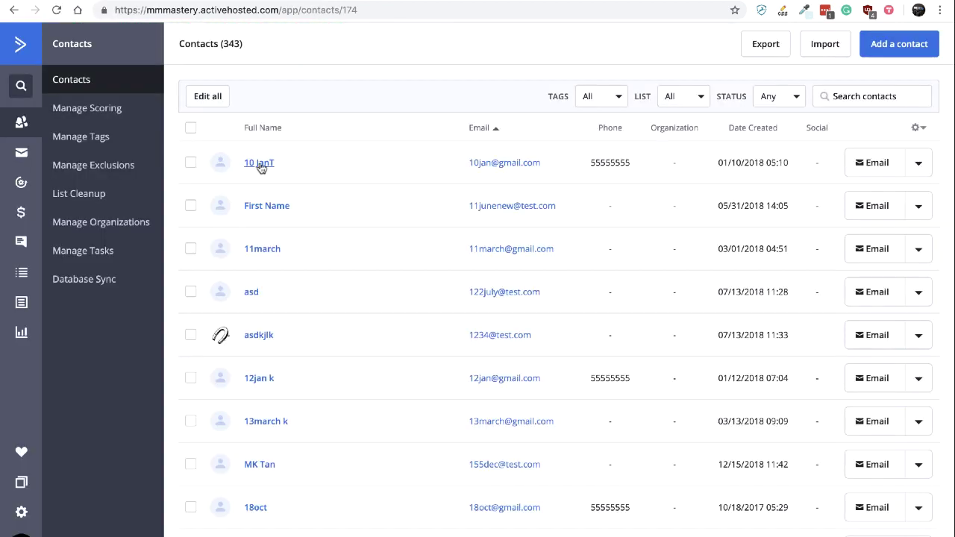
click(260, 165)
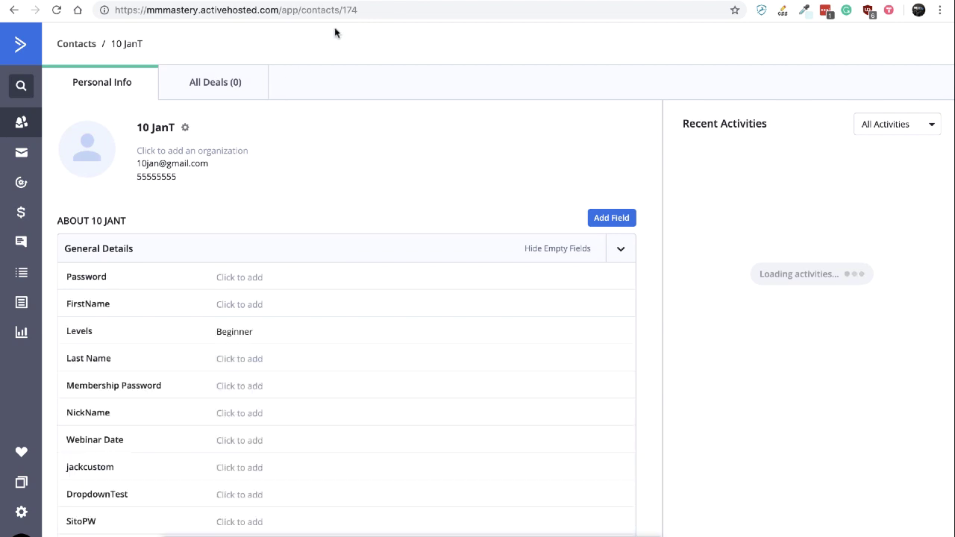
drag(344, 10, 362, 13)
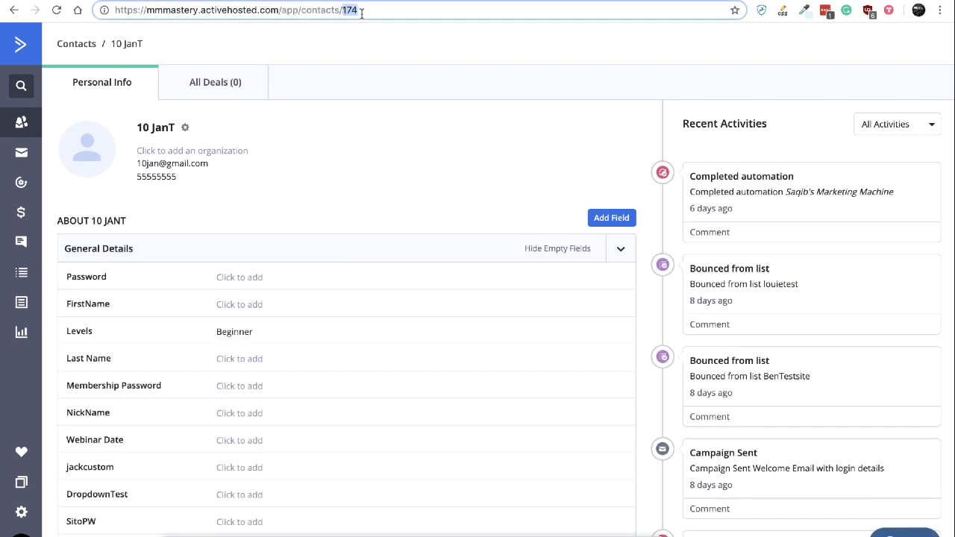
click(361, 12)
drag(344, 10, 359, 10)
- Return to the WordPress page, try the copied contact ID as the button's required contact and clear it again
key(ctrl+Tab)
click(820, 276)
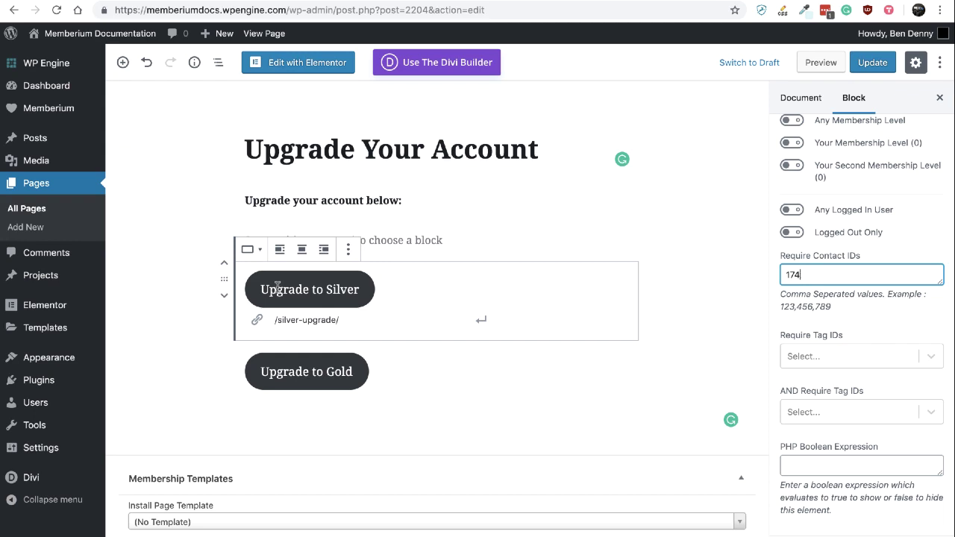
double_click(806, 278)
key(BackSpace)
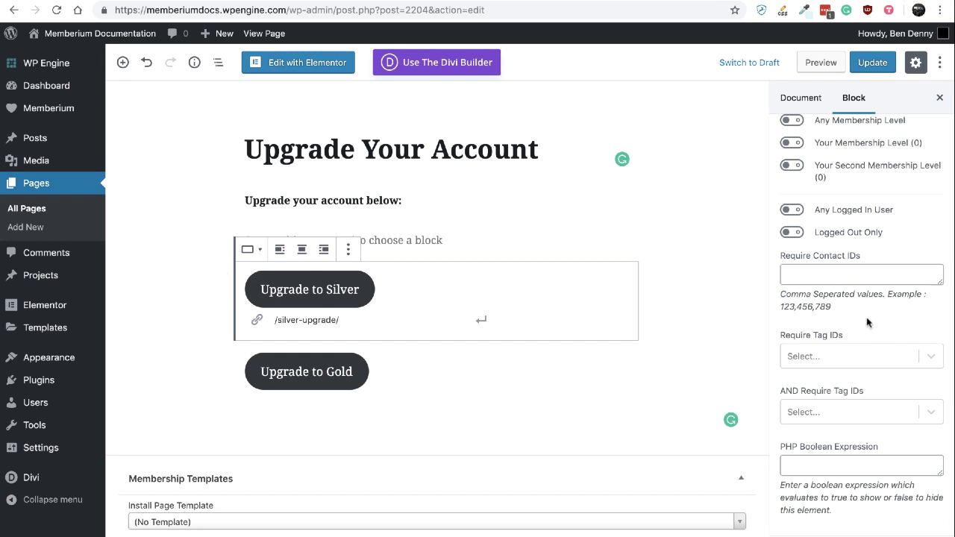
- Add the tags Gold (122) and Silver 1 (424) to the button's Require Tag IDs
click(925, 357)
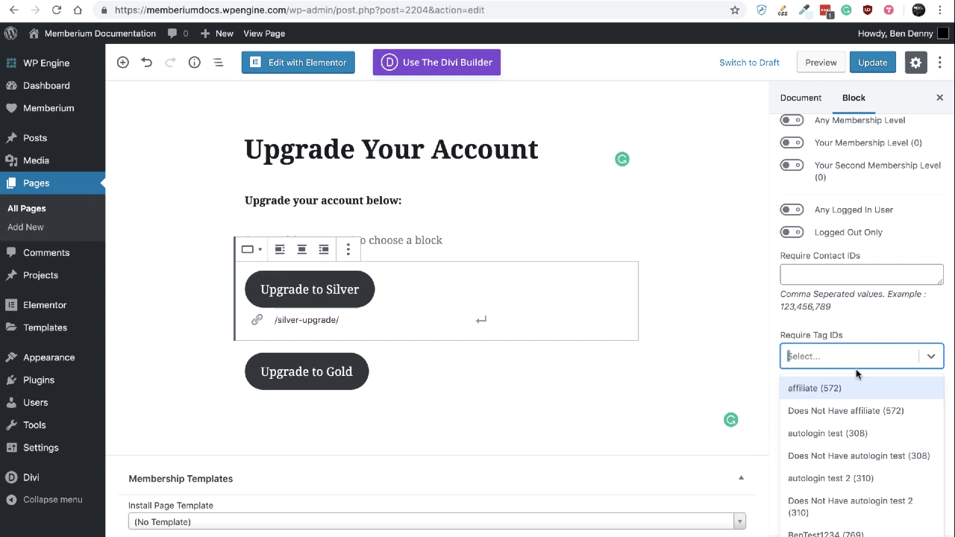
text(gold)
click(837, 444)
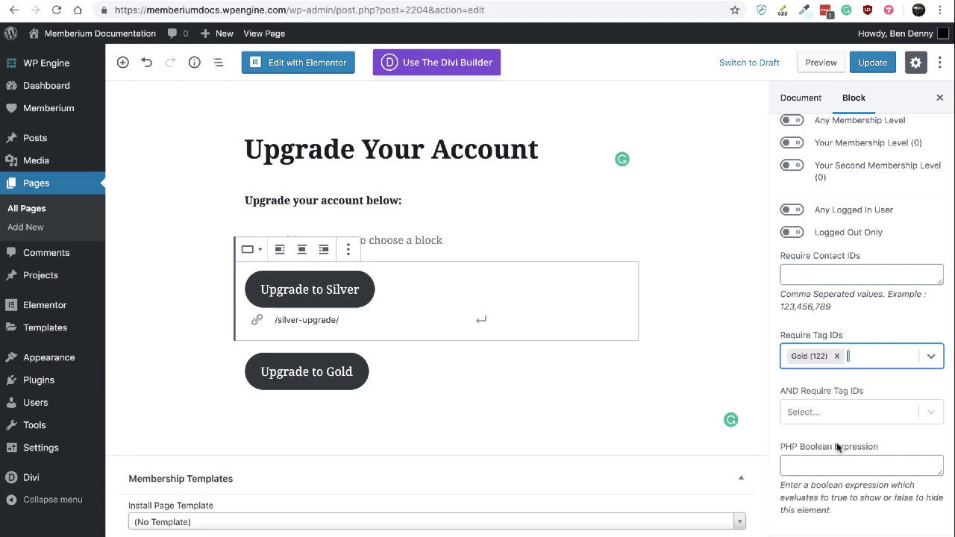
click(859, 361)
text(silver)
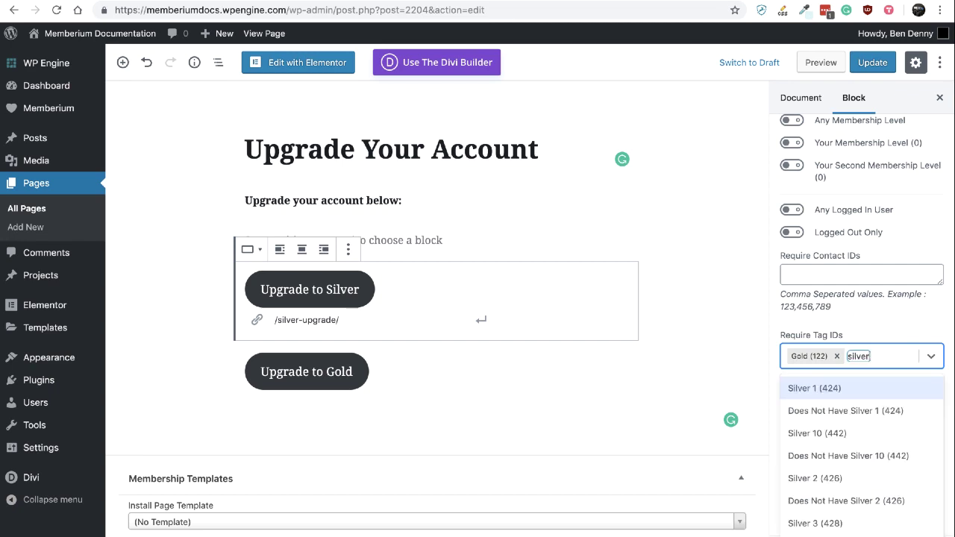
click(821, 391)
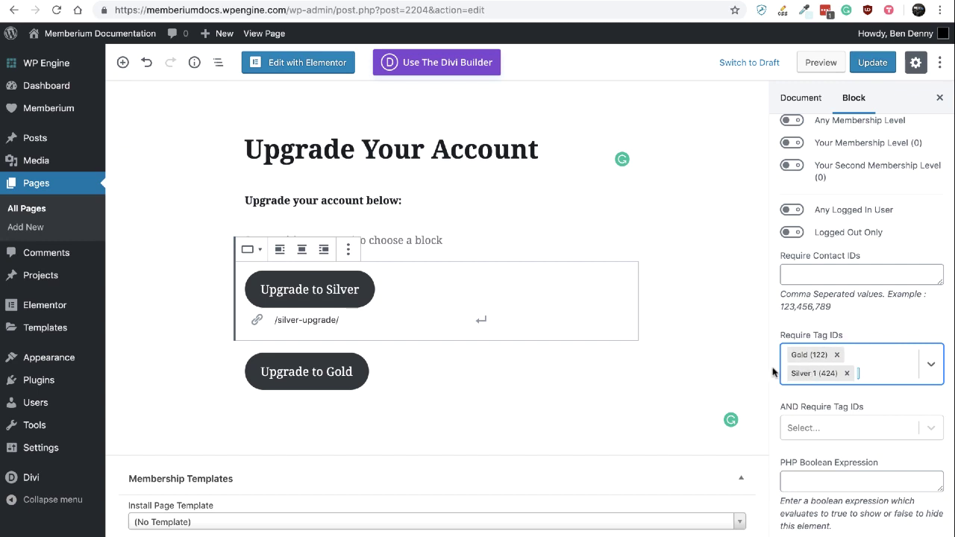
- Add the tags Red (178) and Blue (162) to the button's AND Require Tag IDs
click(812, 429)
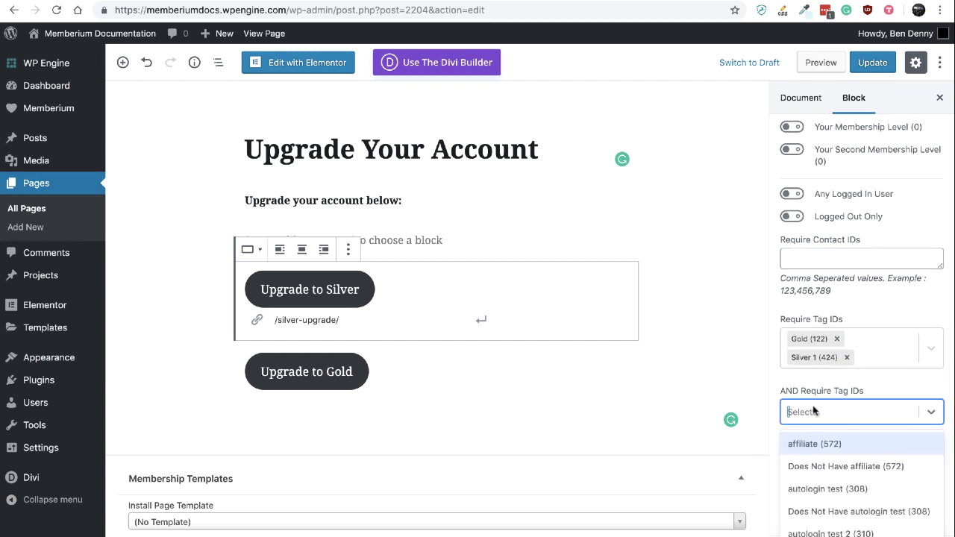
text(Red)
click(815, 444)
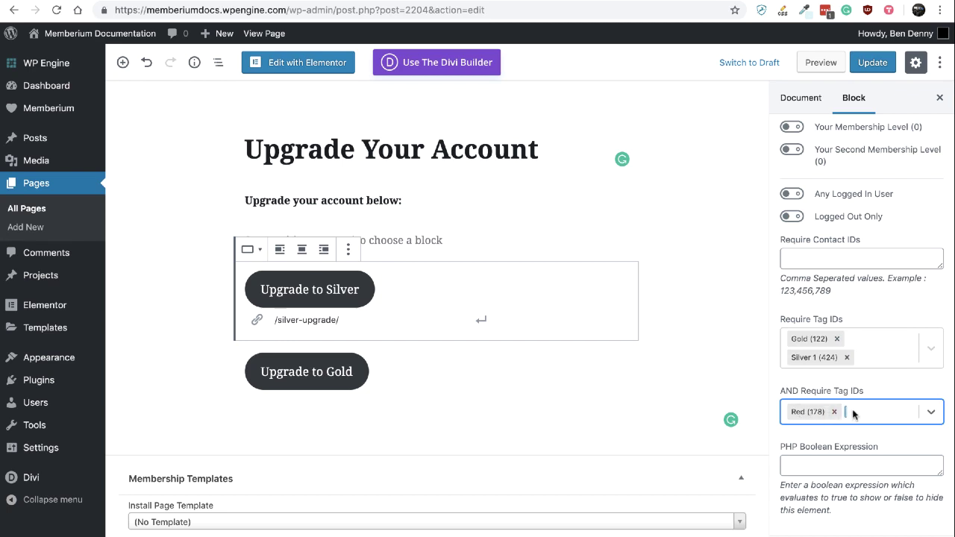
text(blue)
click(834, 445)
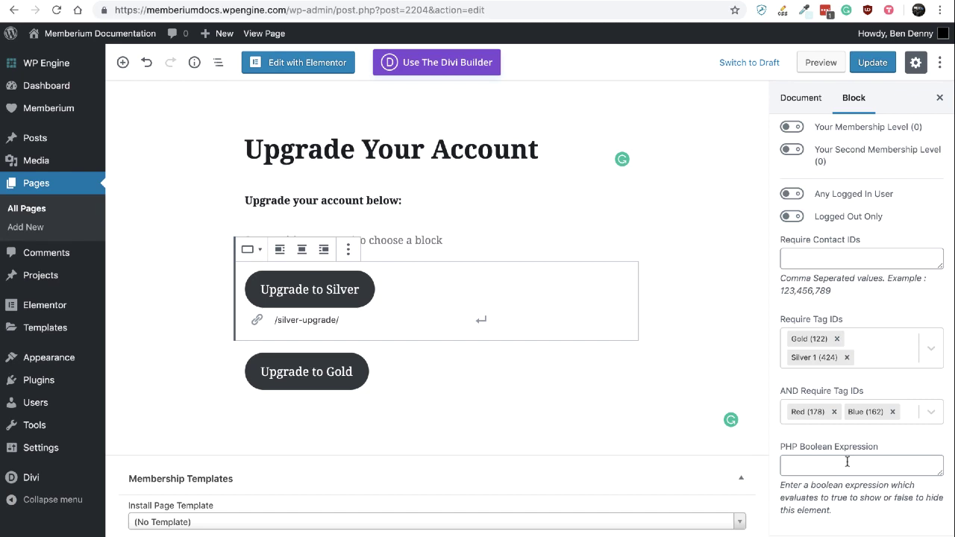
scroll(847, 462, up, 3)
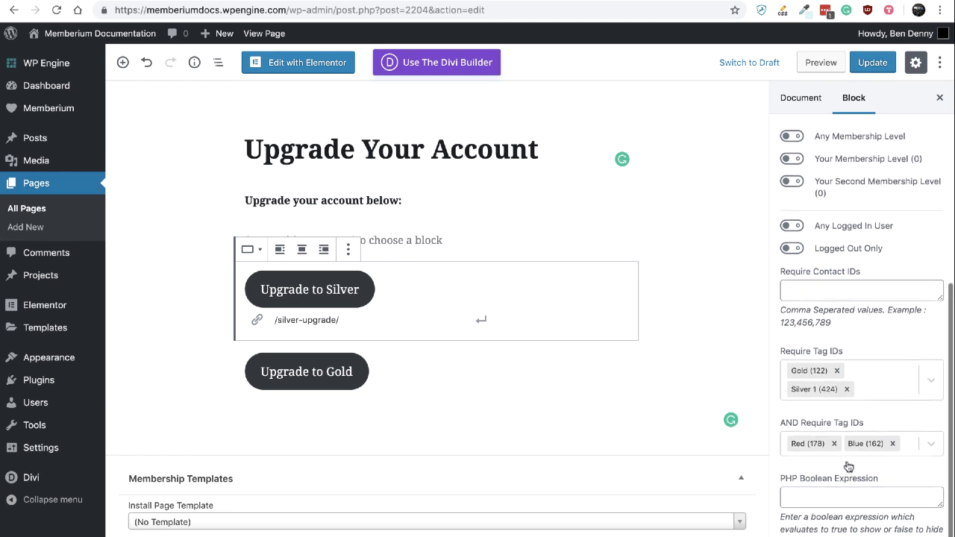
scroll(795, 446, down, 3)
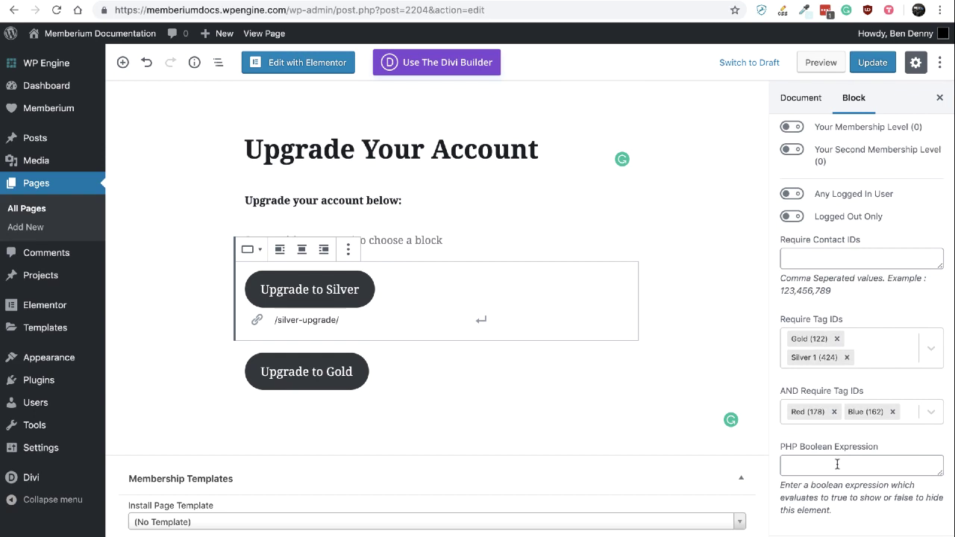
- Clear the tags from the Silver button's Require Tag IDs and AND Require Tag IDs, and view the available tag choices
click(837, 464)
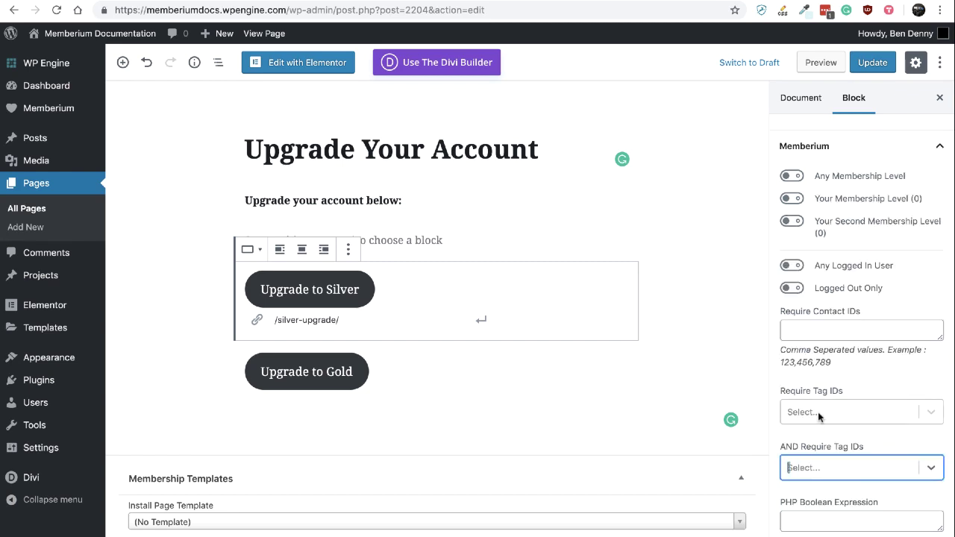
click(818, 412)
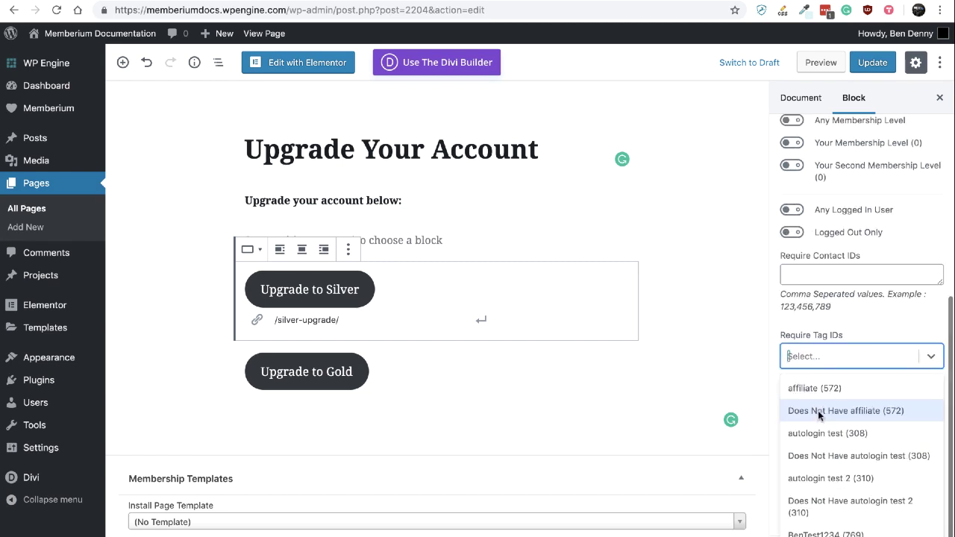
click(810, 324)
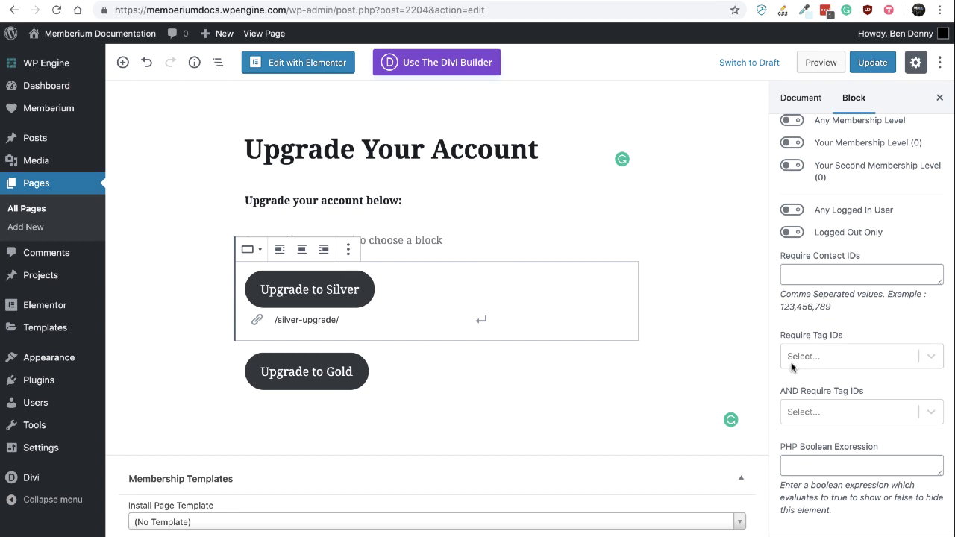
- Add Does Not Have Silver 1 (424) to the Silver button's Require Tag IDs and Does Not Have Gold (122) to its AND Require Tag IDs
click(815, 356)
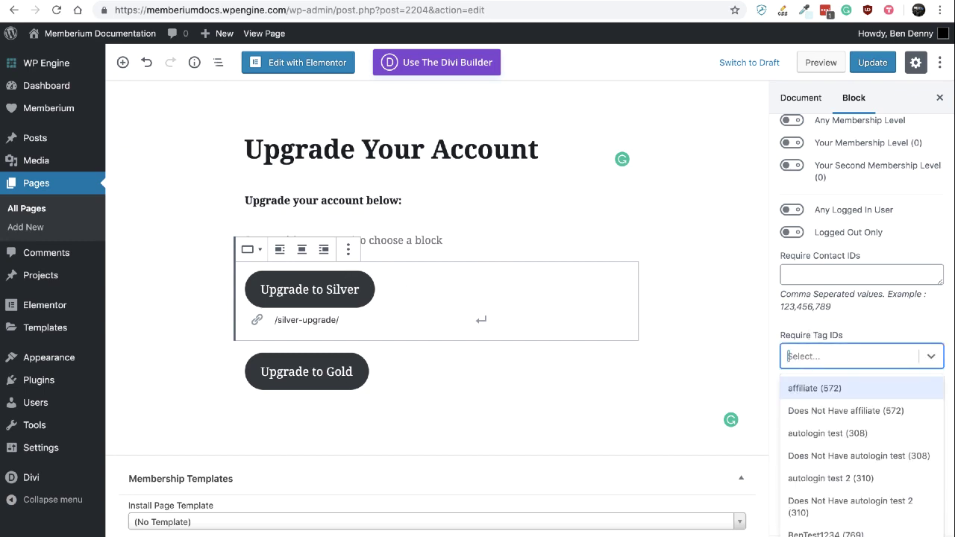
text(silver)
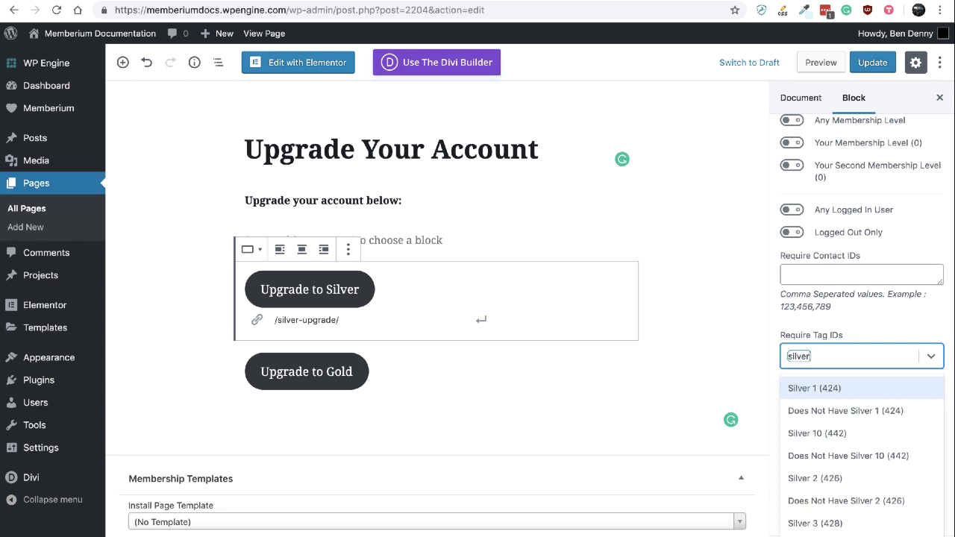
click(830, 412)
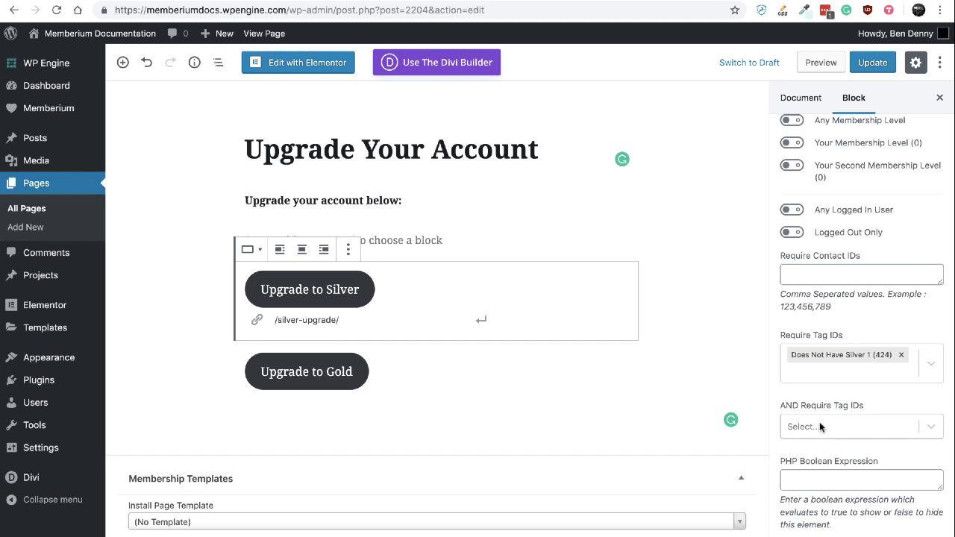
click(820, 427)
text(gold)
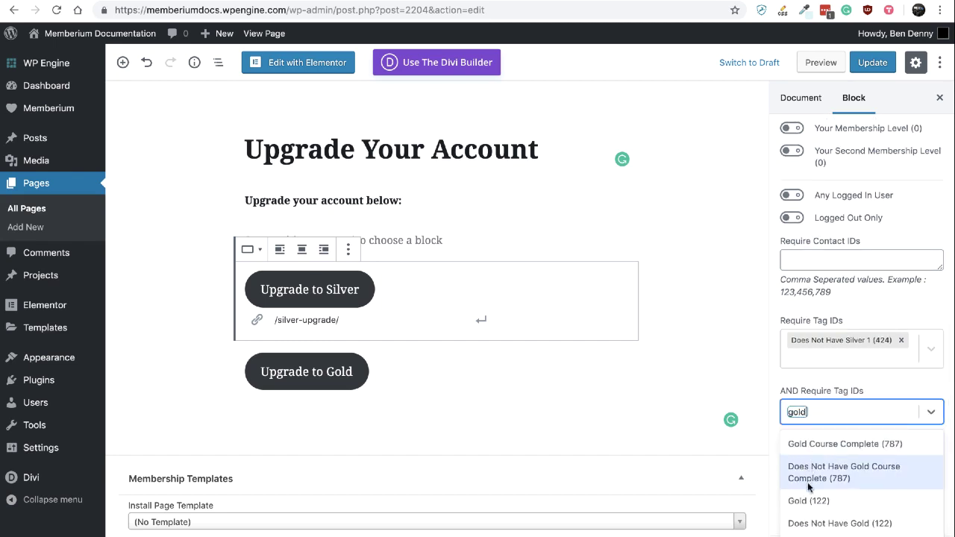
click(813, 526)
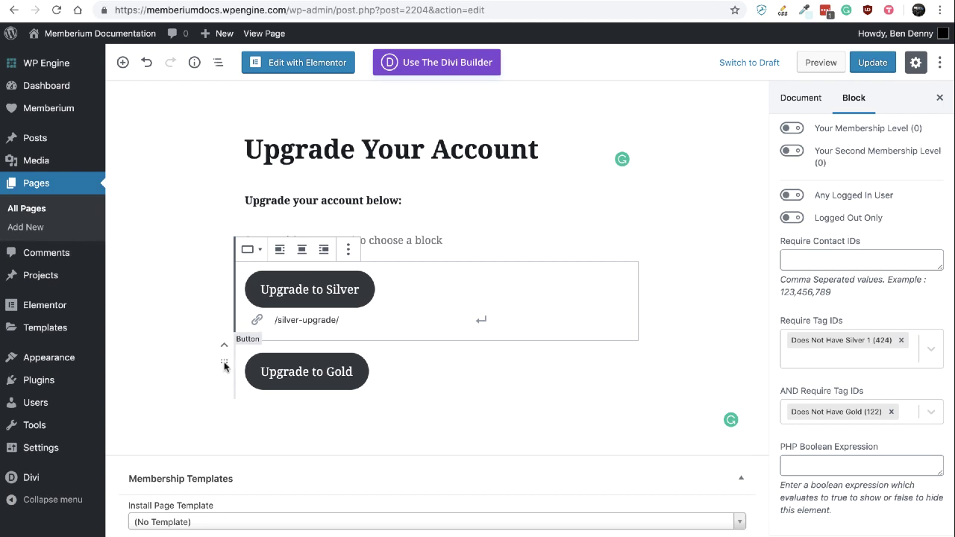
- Add Does Not Have Gold (122) to the Require Tag IDs of the Upgrade to Gold button and deselect the block
click(224, 362)
click(822, 475)
scroll(827, 444, down, 5)
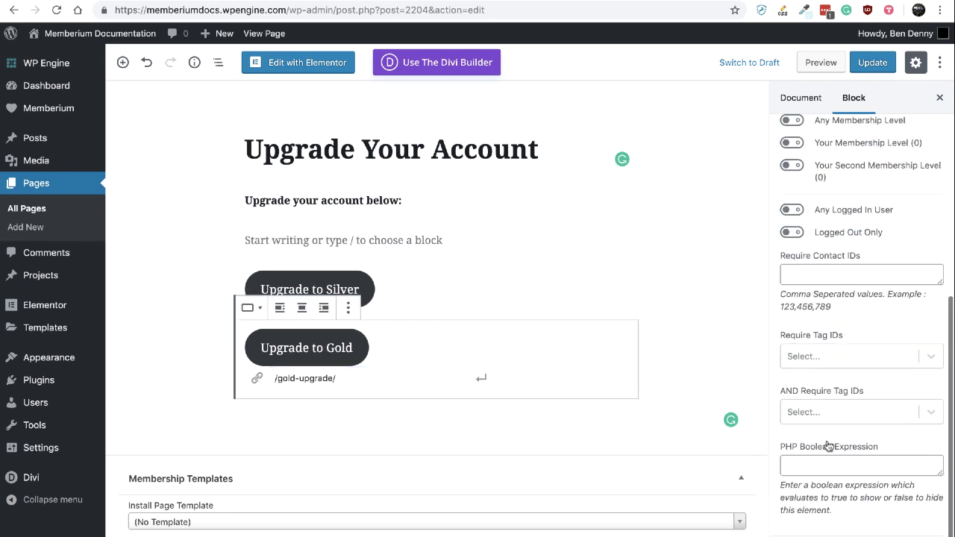
click(821, 357)
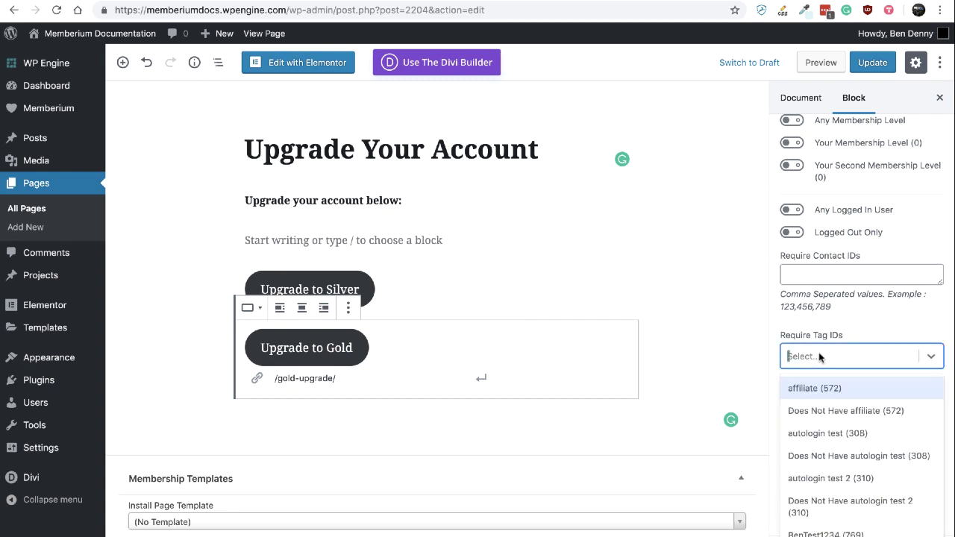
text(gold)
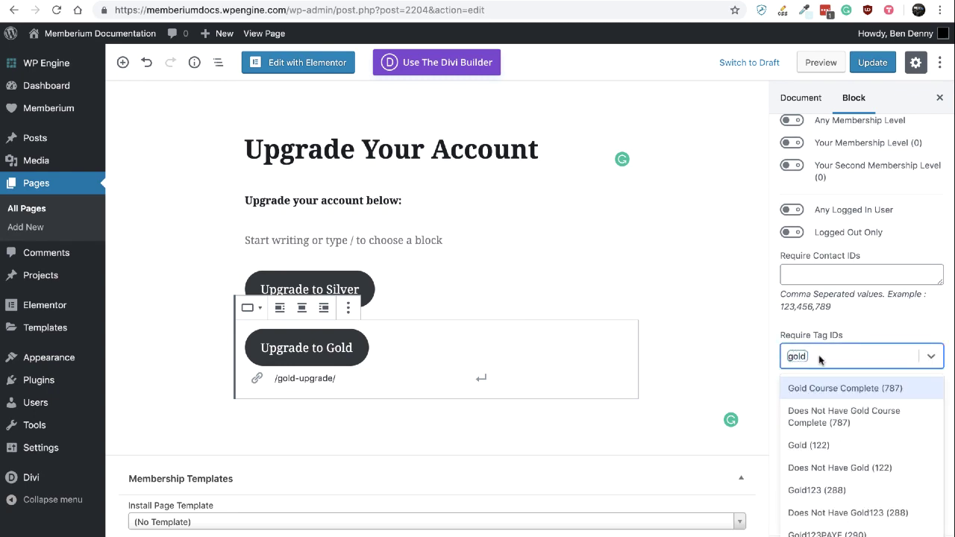
click(812, 467)
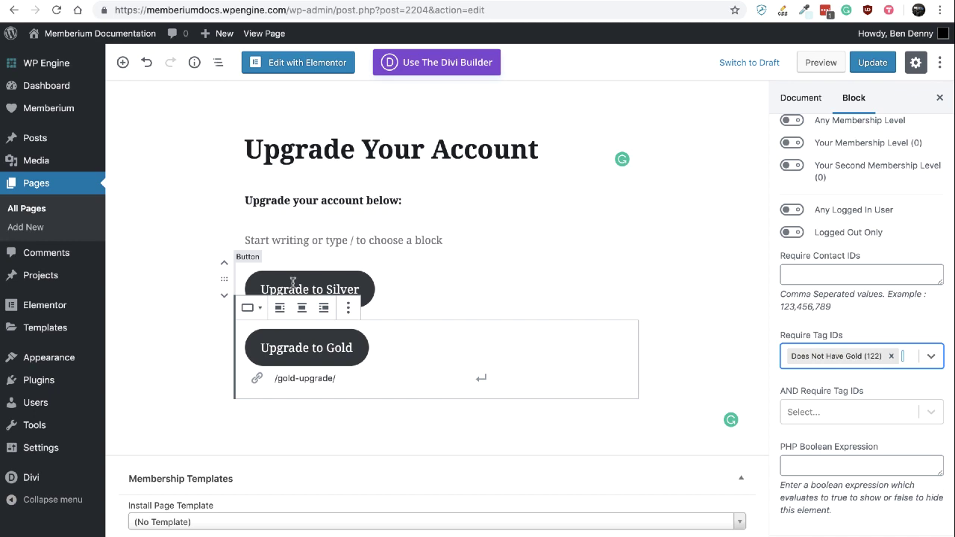
click(180, 279)
mouse_move(224, 285)
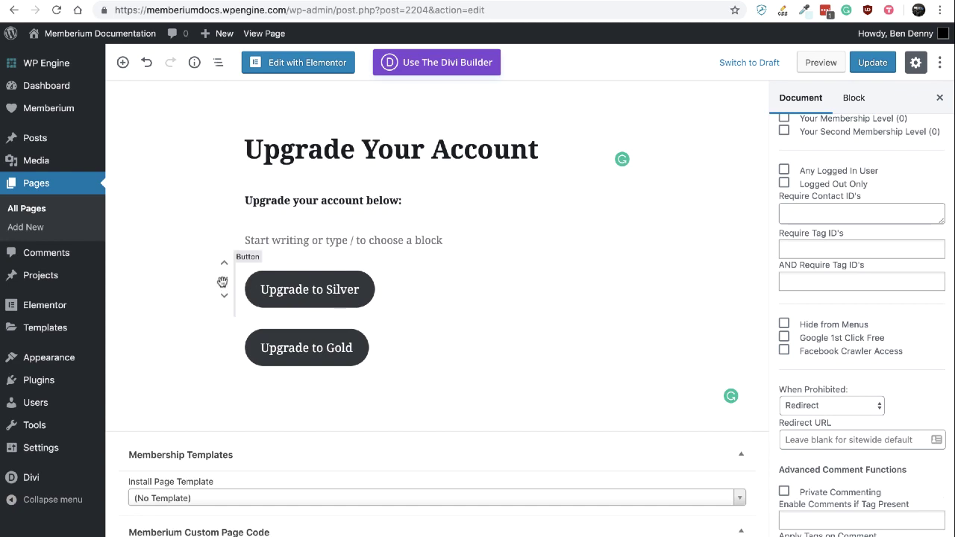